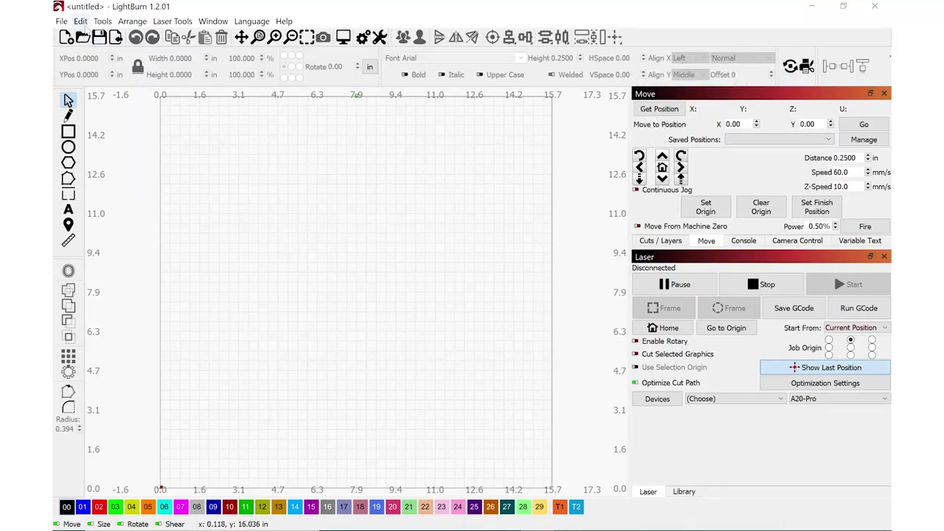
# Enable 'Show rotary enable on main window' in Settings and turn on Enable Rotary.
pyautogui.click(82, 22)
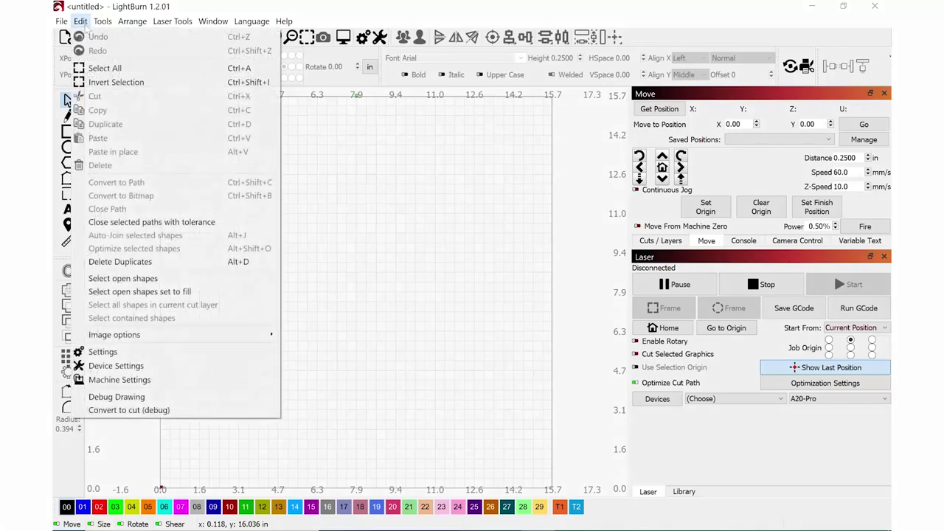
pyautogui.click(103, 352)
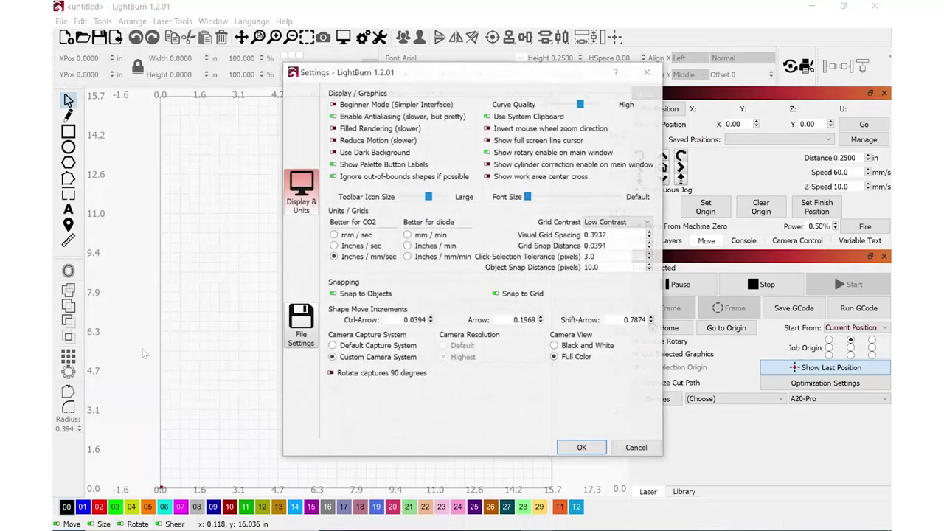
pyautogui.moveTo(498, 161)
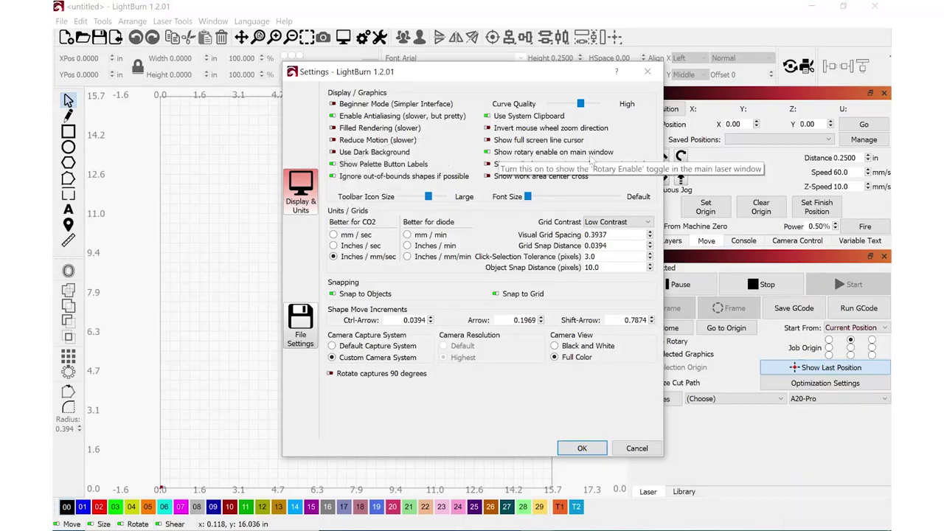
pyautogui.click(582, 448)
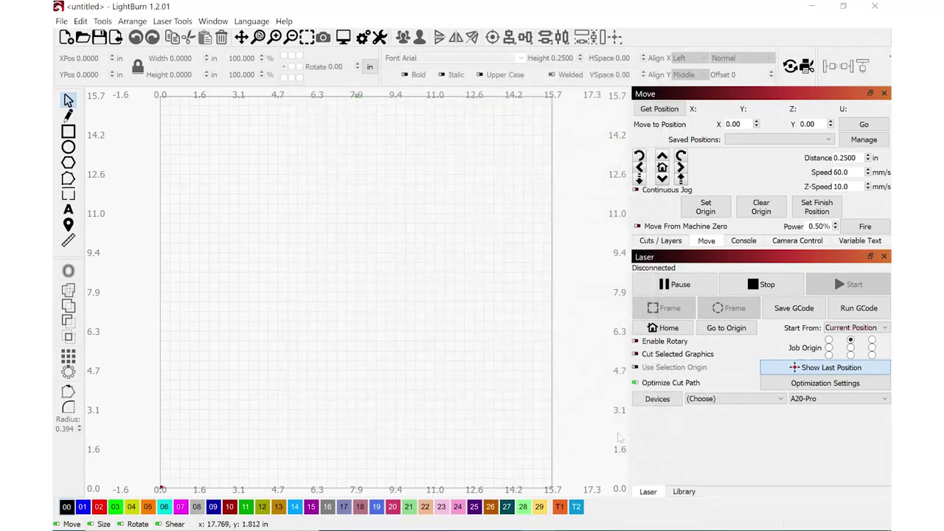
pyautogui.click(635, 342)
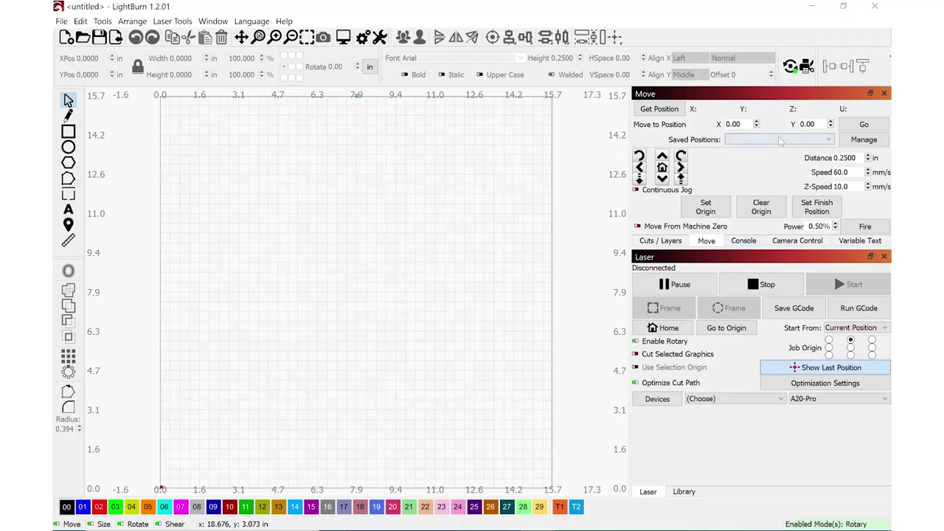
pyautogui.click(68, 210)
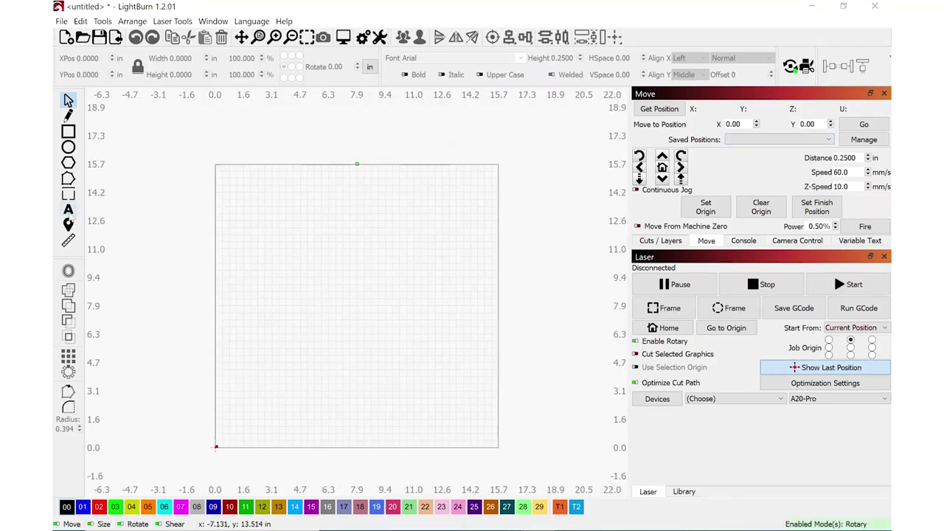
# Type the two-line text 'The Laser' / 'Channel' on the canvas and select it.
pyautogui.scroll(4, 319, 313)
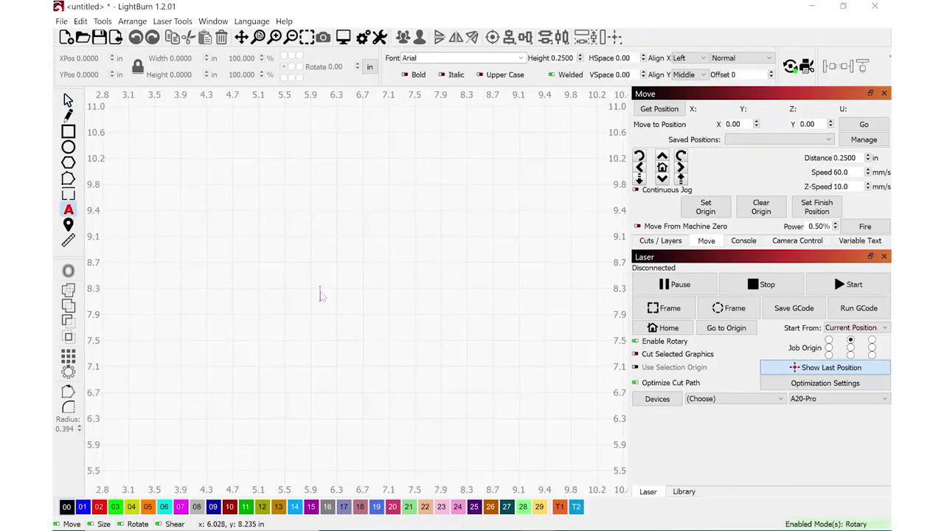
pyautogui.write('The Laser')
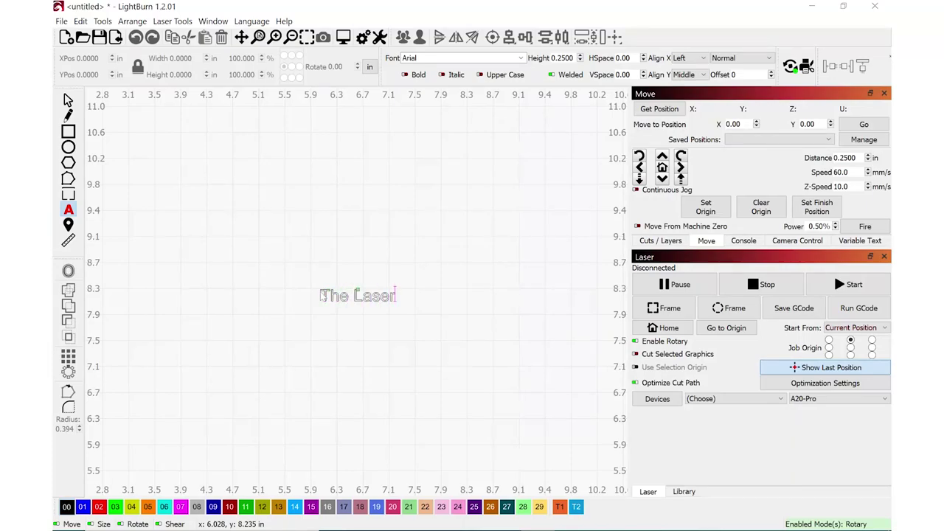
pyautogui.press('Return')
pyautogui.write('Chann')
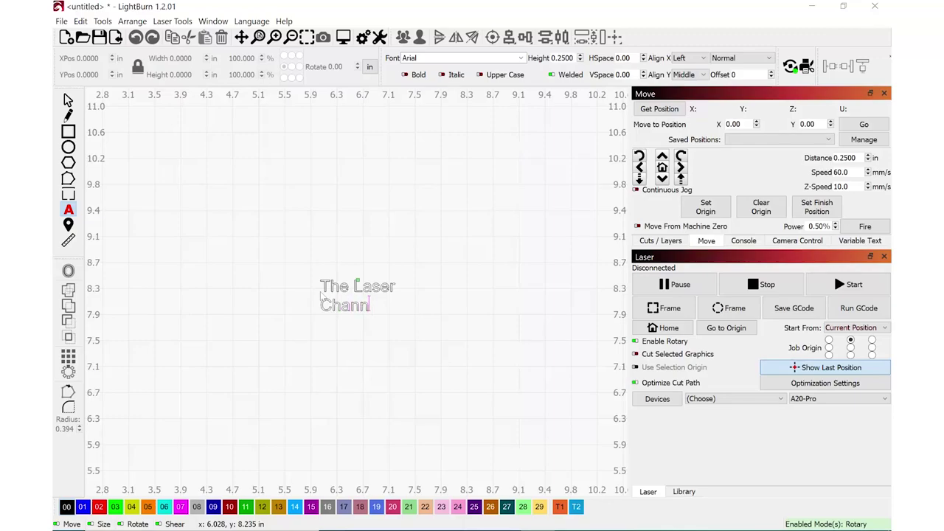
pyautogui.write('el')
pyautogui.scroll(5, 362, 297)
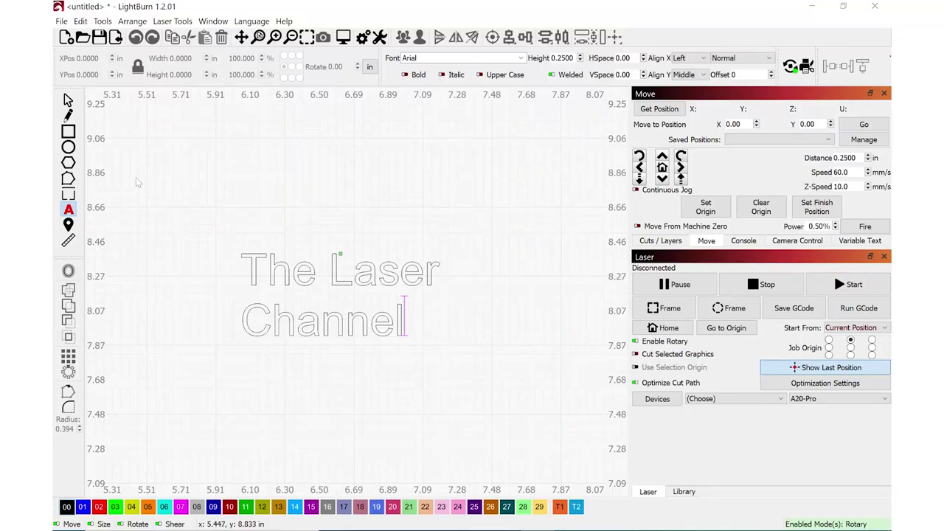
pyautogui.press('Escape')
pyautogui.click(334, 296)
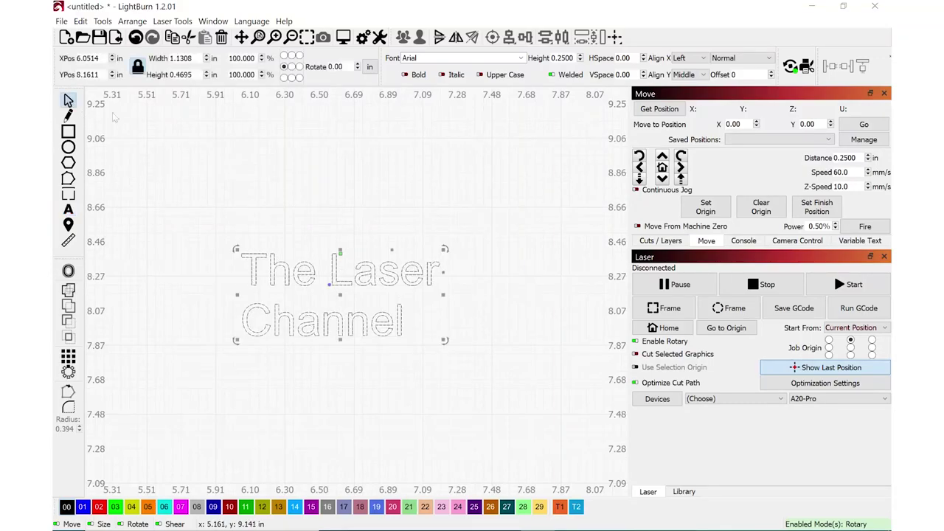
# Set the text's Align X to Middle and shift it slightly right.
pyautogui.click(703, 62)
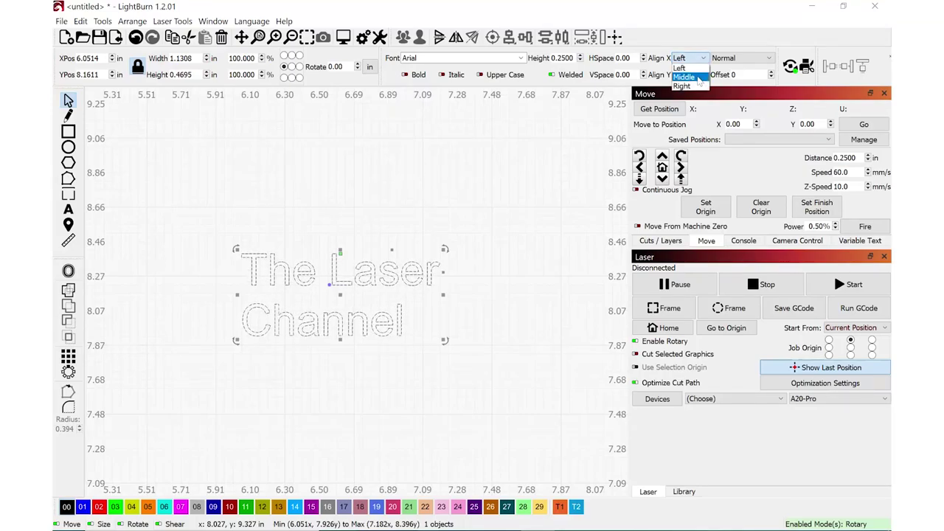
pyautogui.click(698, 78)
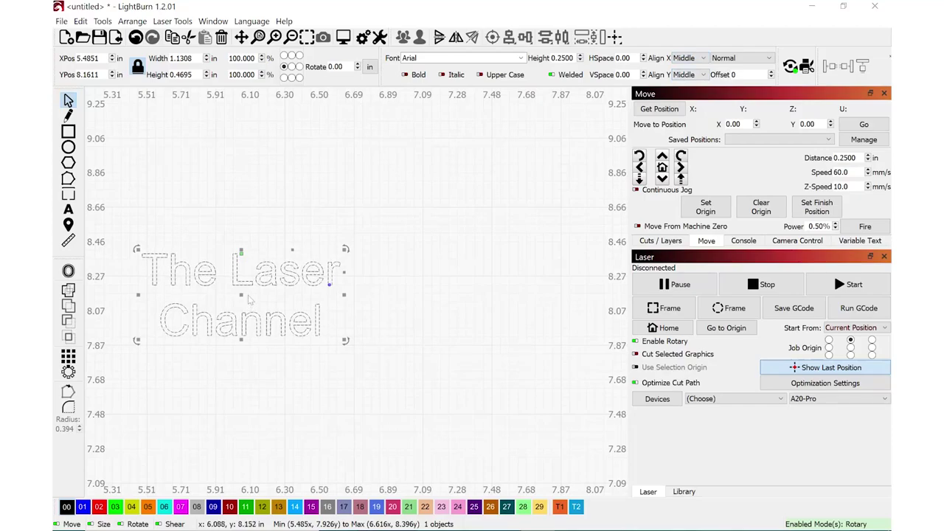
pyautogui.moveTo(242, 294); pyautogui.dragTo(317, 291)
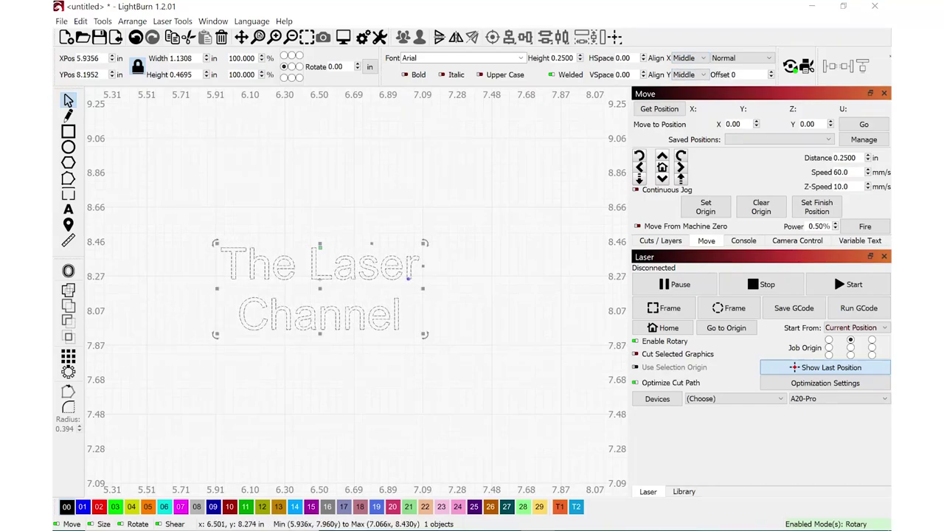
pyautogui.click(68, 131)
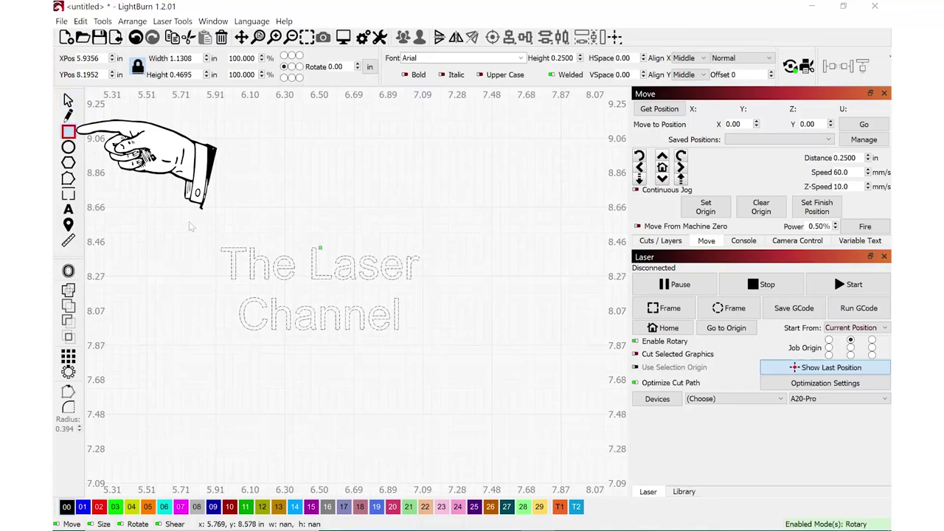
# Draw a rectangle framing The Laser Channel text and select it.
pyautogui.moveTo(190, 228); pyautogui.dragTo(473, 372)
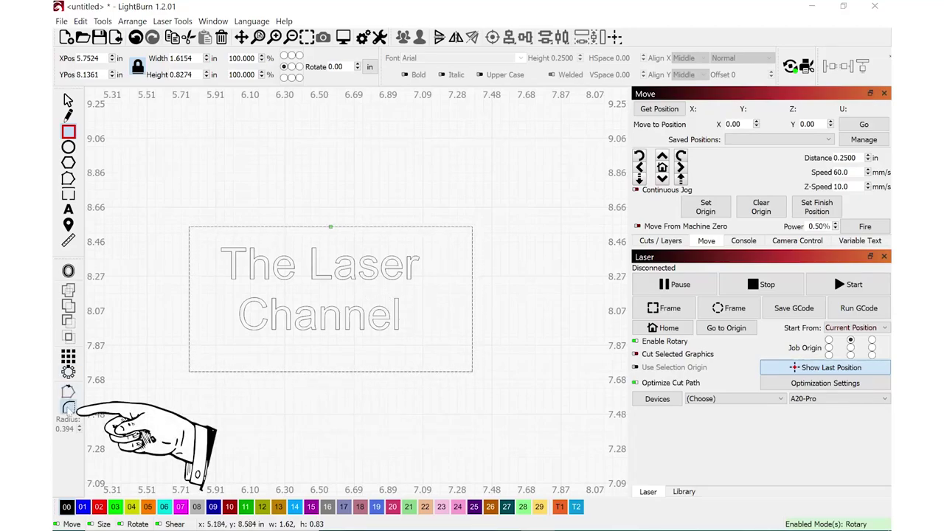
pyautogui.click(67, 407)
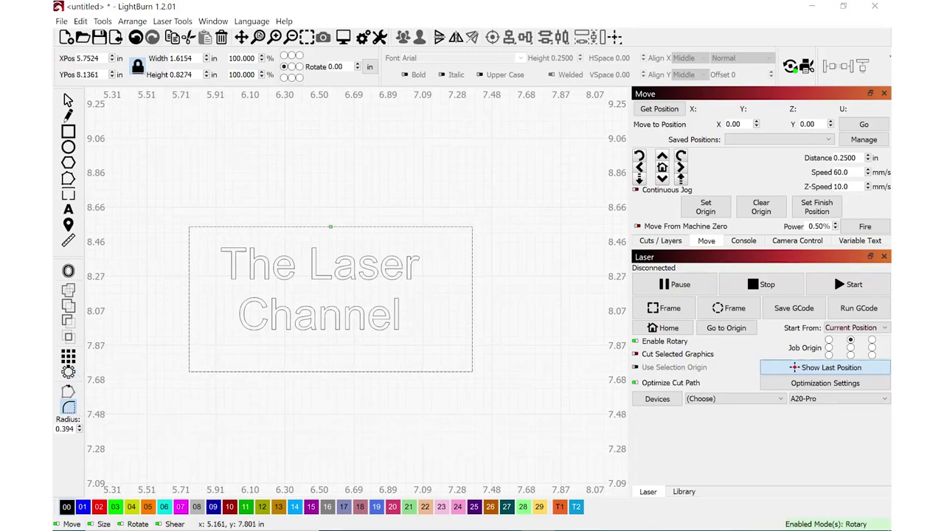
pyautogui.moveTo(65, 428); pyautogui.dragTo(54, 436)
pyautogui.press('BackSpace')
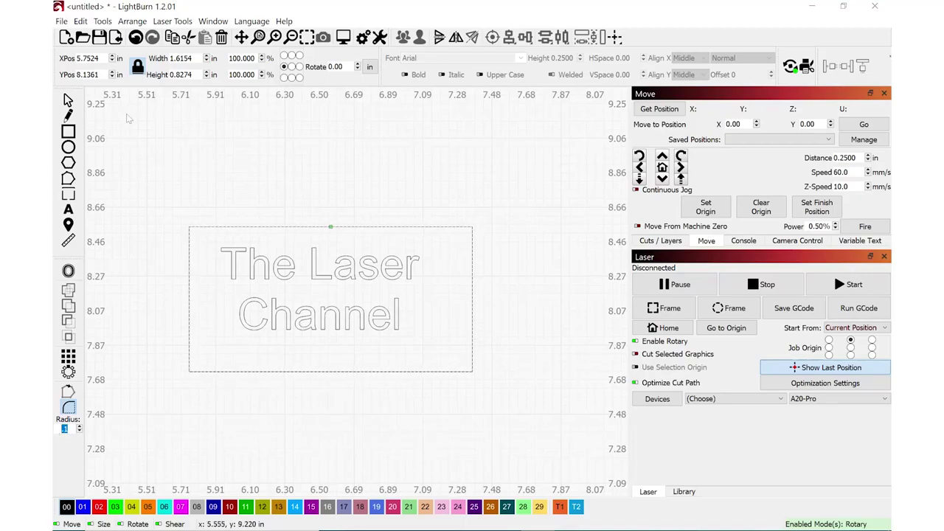
pyautogui.press('Escape')
pyautogui.click(184, 229)
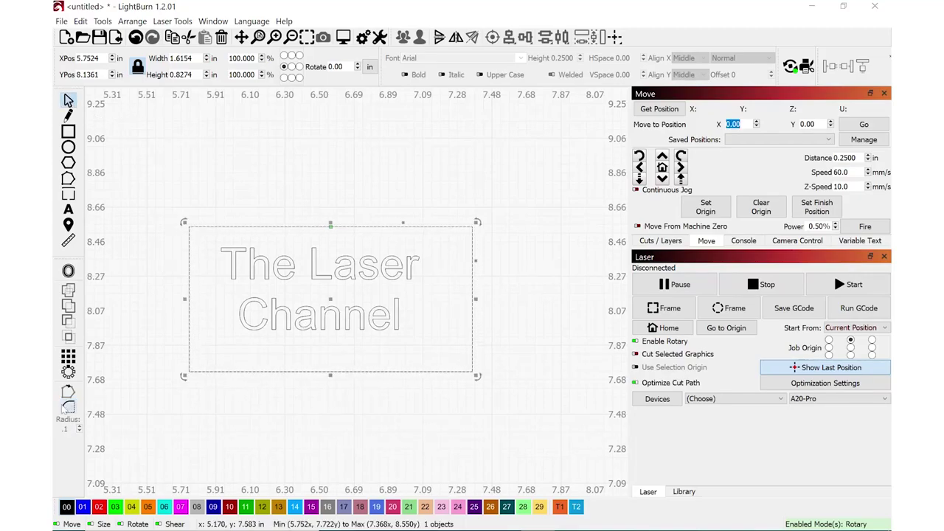
# Round the rectangle's corners with a 0.1 radius.
pyautogui.click(67, 408)
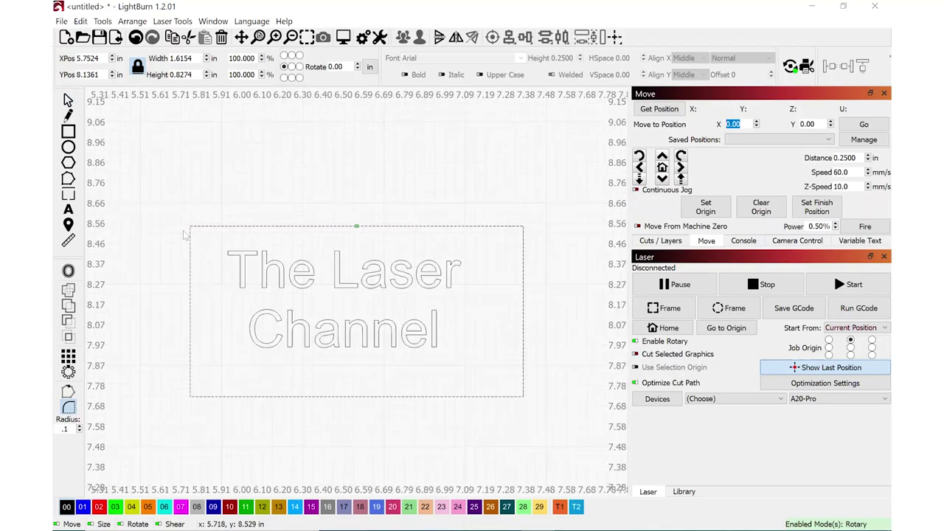
pyautogui.scroll(8, 205, 220)
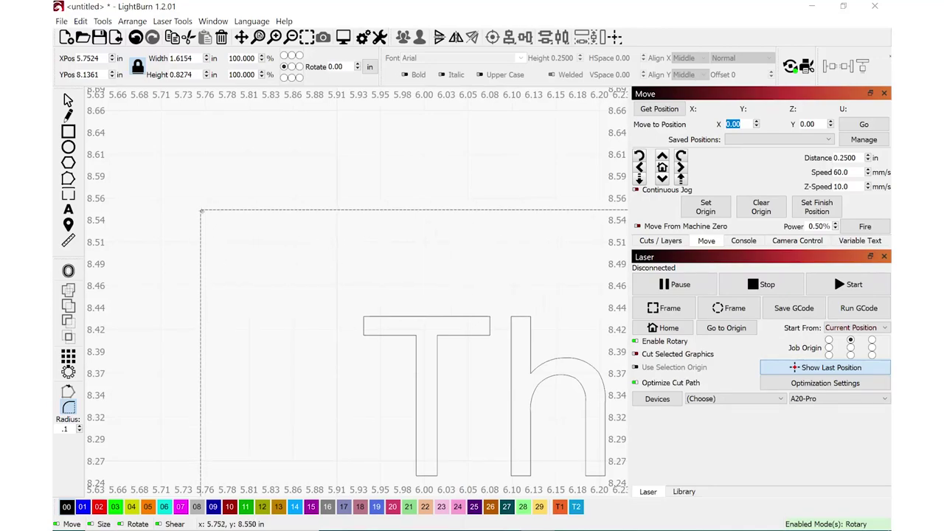
pyautogui.click(201, 211)
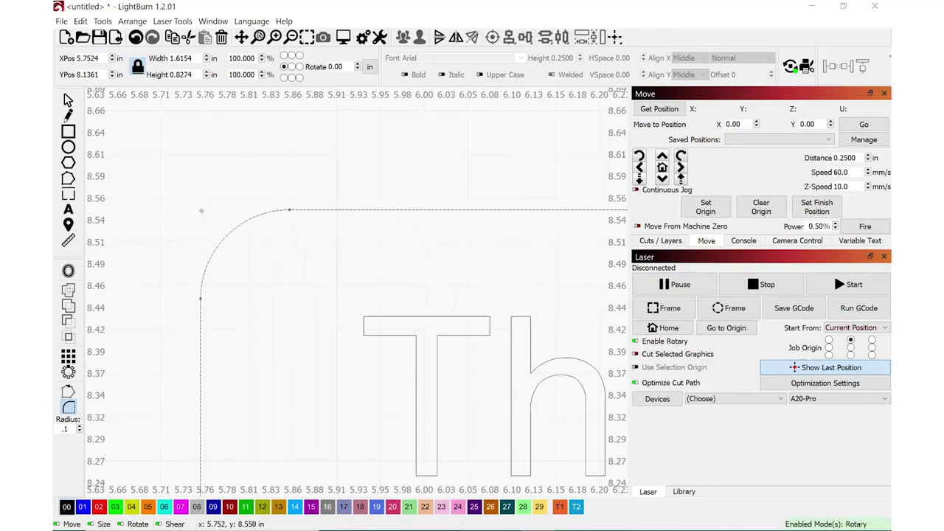
pyautogui.scroll(-9, 254, 279)
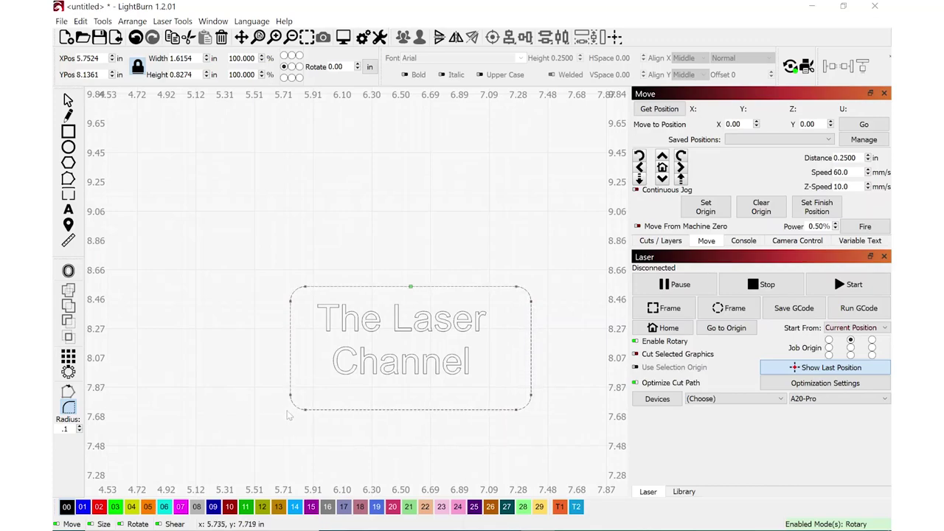
pyautogui.click(69, 101)
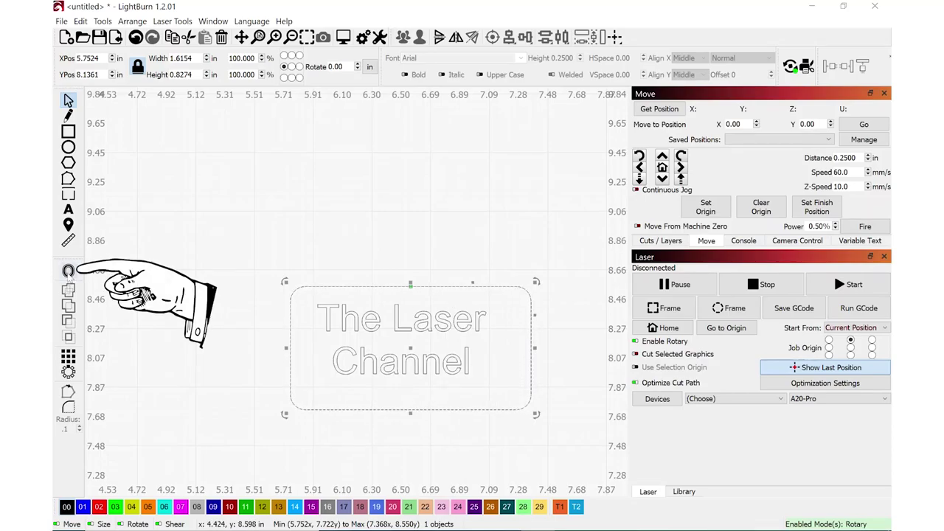
# Offset the rounded rectangle 0.0625 in outward with Corner style, making a 1.74 × 0.95 in border.
pyautogui.click(67, 271)
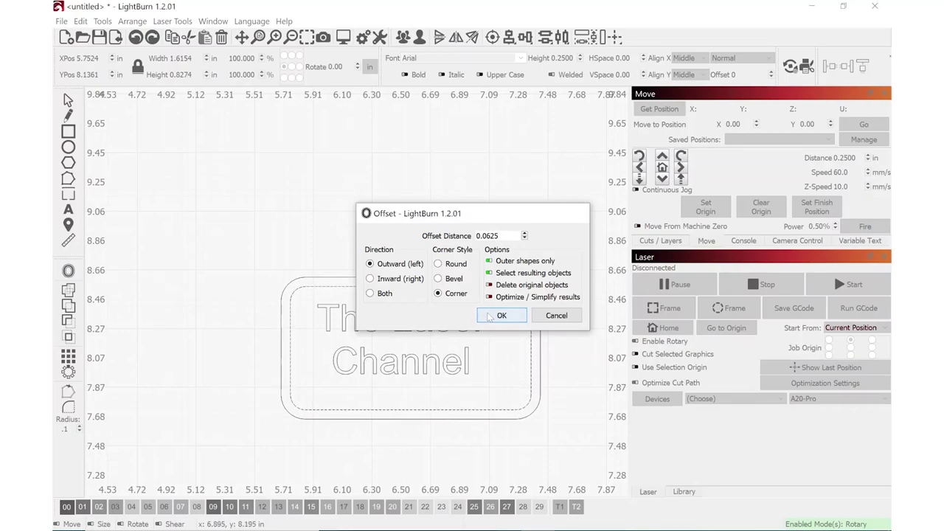
pyautogui.click(489, 317)
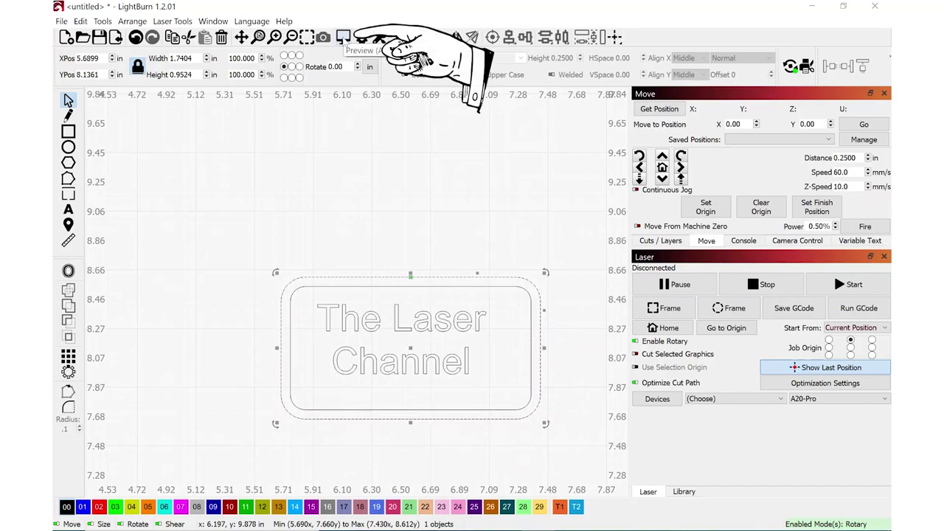
pyautogui.click(344, 39)
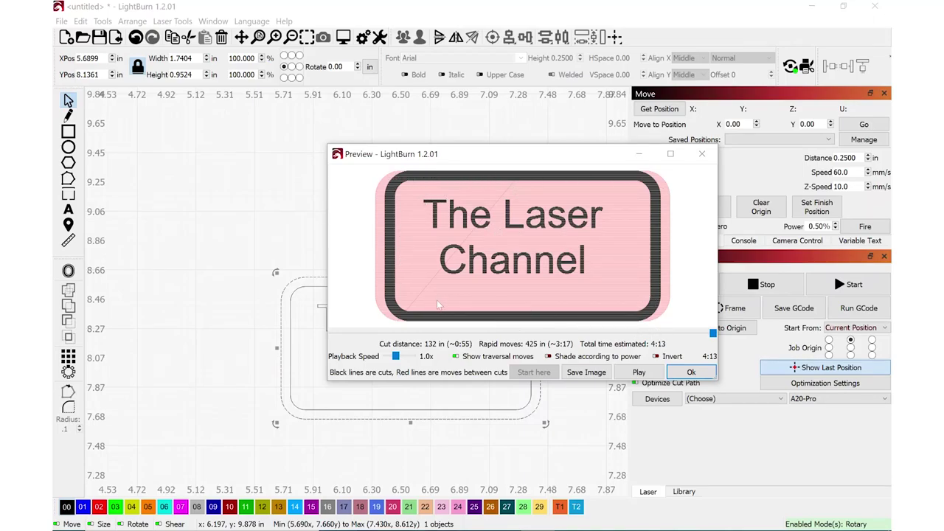
pyautogui.click(691, 372)
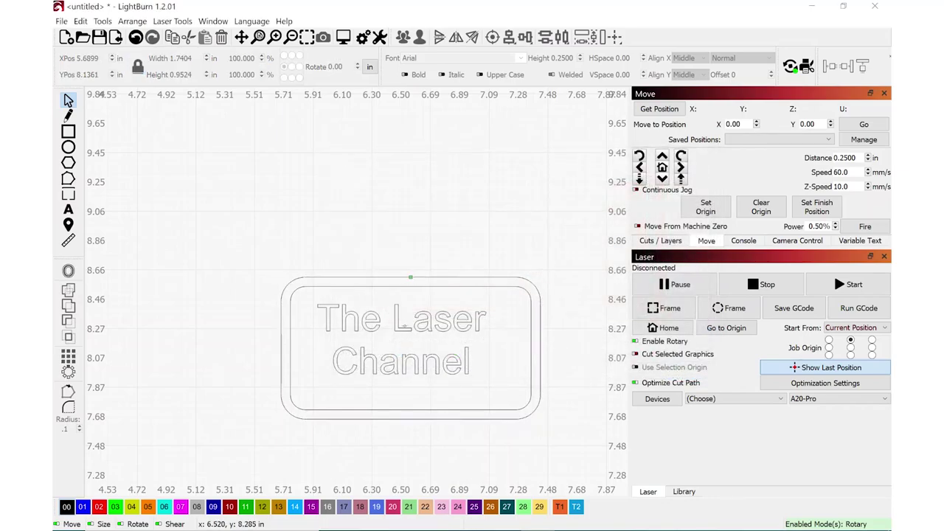
# Enlarge the text slightly, nudge it up-right, then select it with both borders.
pyautogui.click(405, 324)
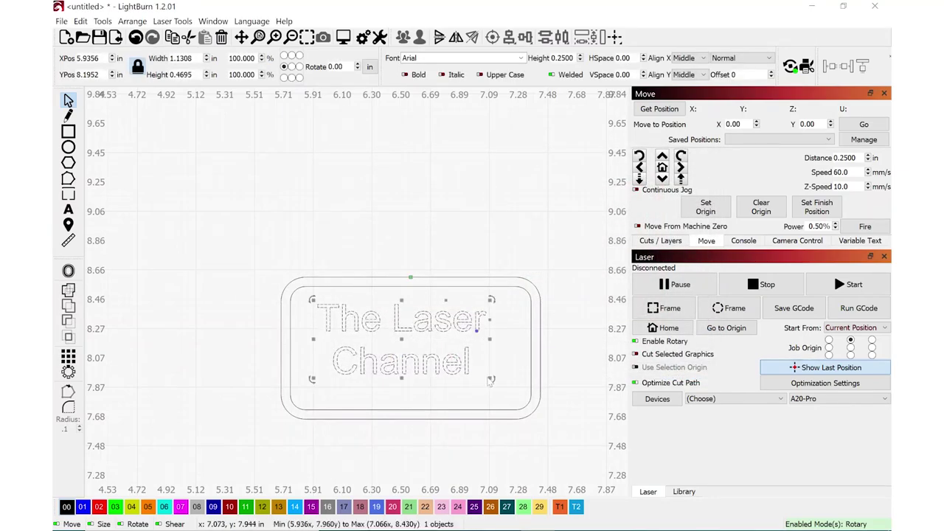
pyautogui.moveTo(489, 379); pyautogui.dragTo(512, 391)
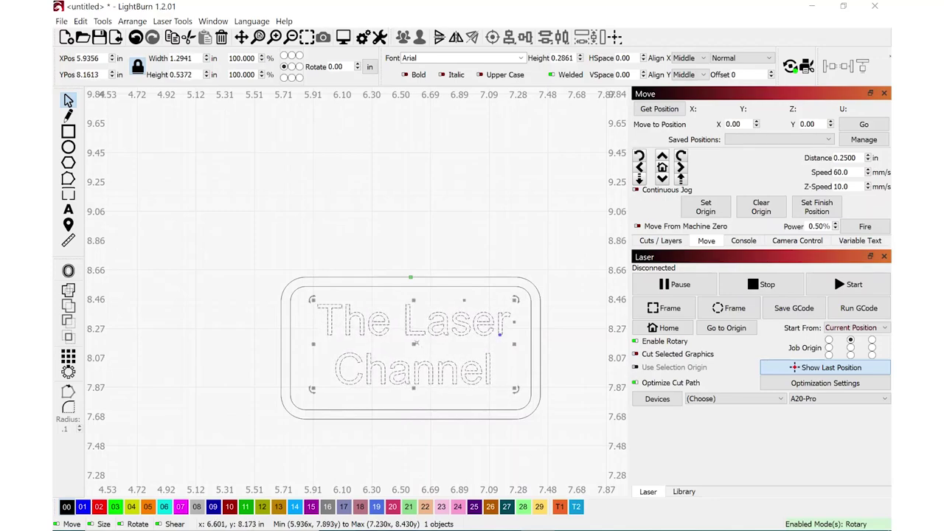
pyautogui.moveTo(416, 343); pyautogui.dragTo(440, 327)
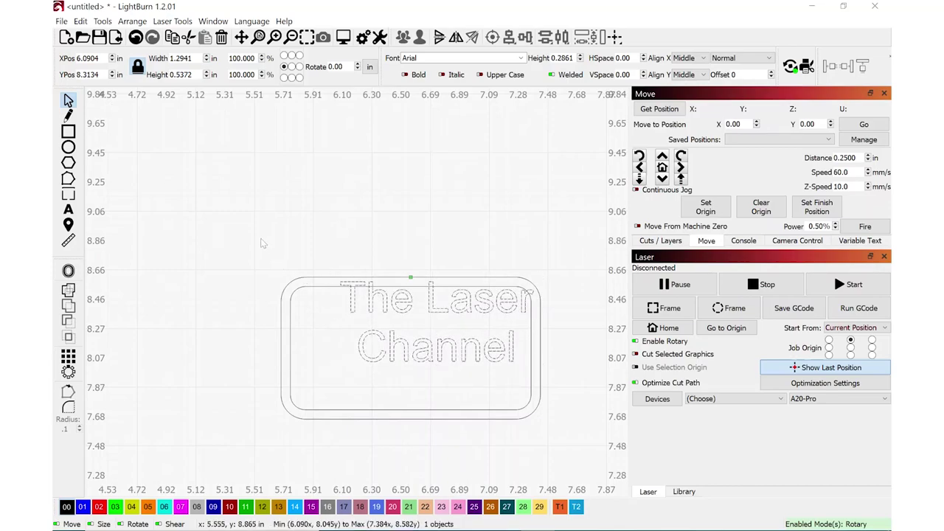
pyautogui.moveTo(352, 336); pyautogui.dragTo(575, 456)
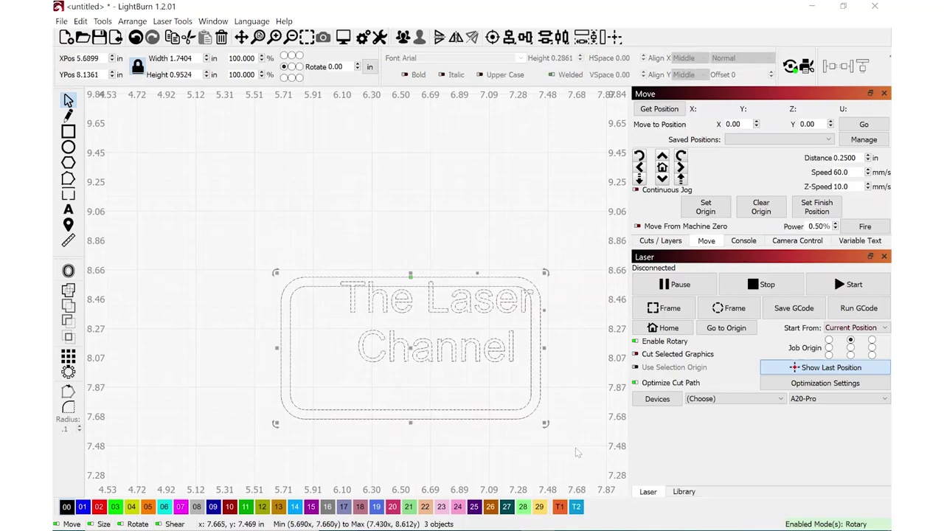
# Align Centers so the text sits centred within both rounded borders.
pyautogui.click(493, 36)
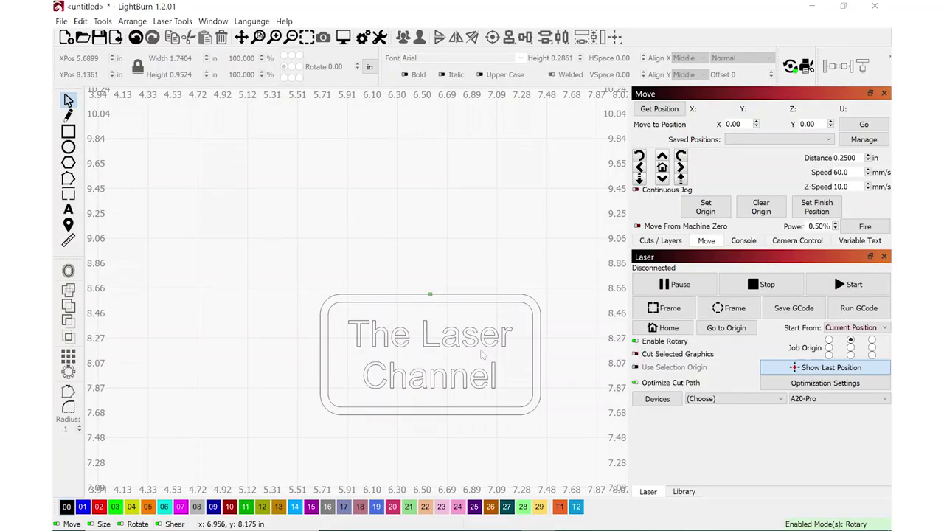
# Lock aspect ratio, set the logo width to 2 in, and move it up-left.
pyautogui.click(483, 355)
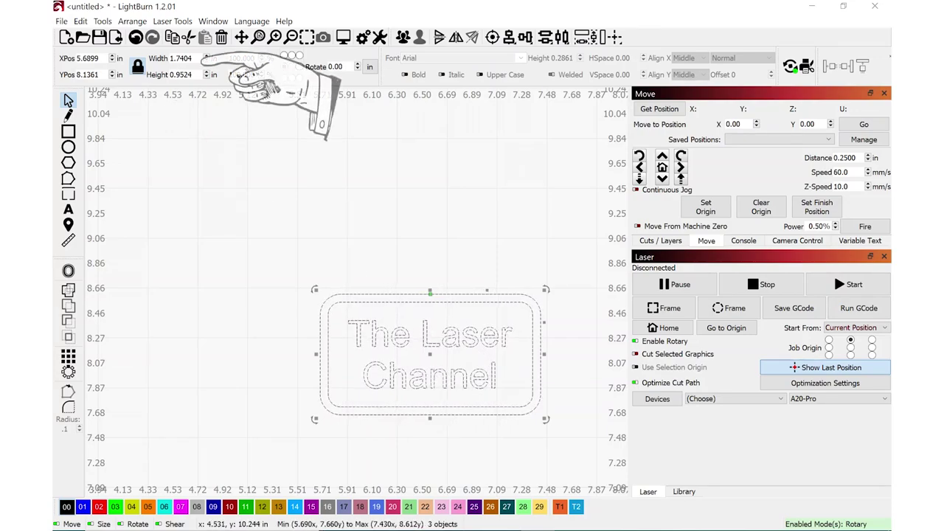
pyautogui.click(138, 68)
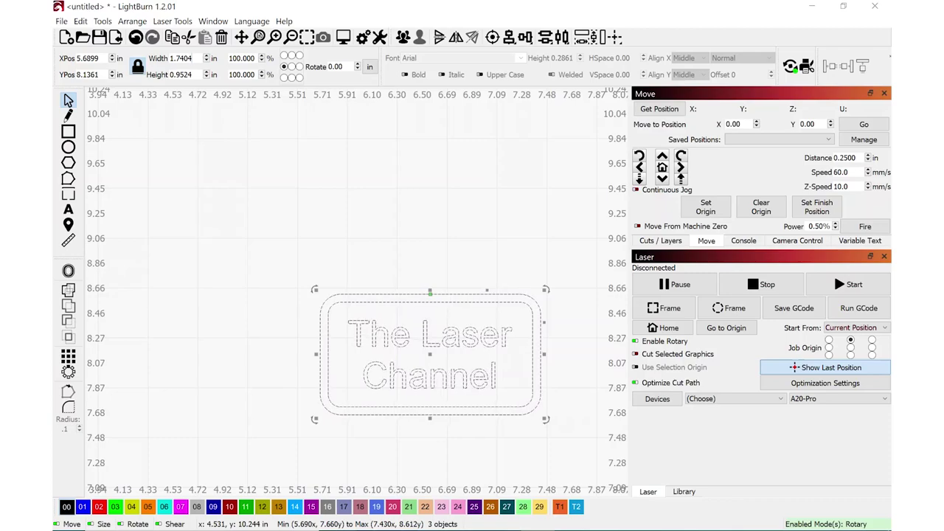
pyautogui.moveTo(192, 59); pyautogui.dragTo(170, 59)
pyautogui.write('2')
pyautogui.press('Return')
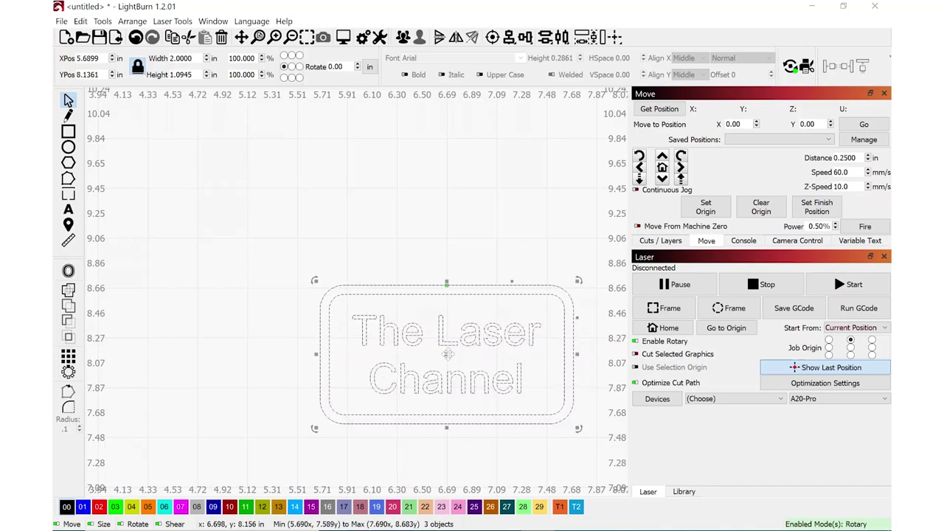
pyautogui.moveTo(448, 354); pyautogui.dragTo(403, 306)
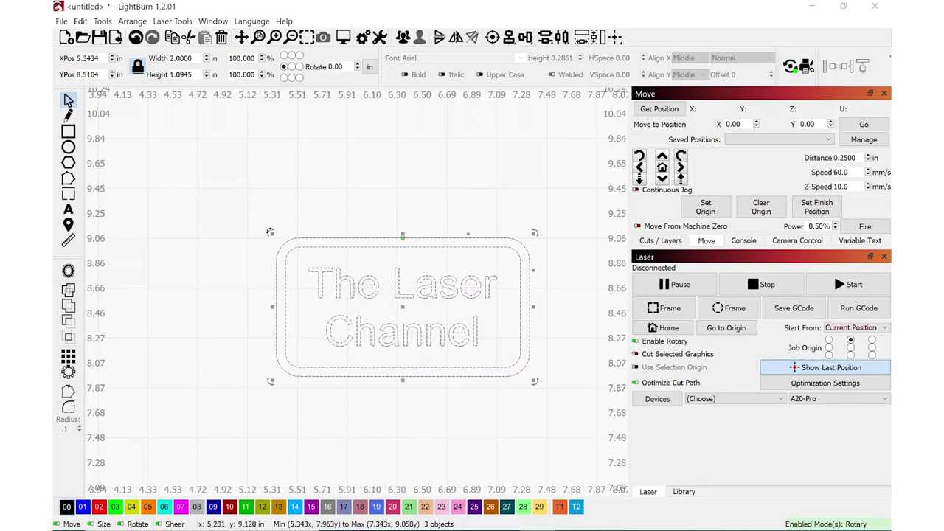
# Rotate the logo 90° counter-clockwise so it stands 1.0945 × 2.0000 in.
pyautogui.moveTo(271, 234); pyautogui.dragTo(319, 460)
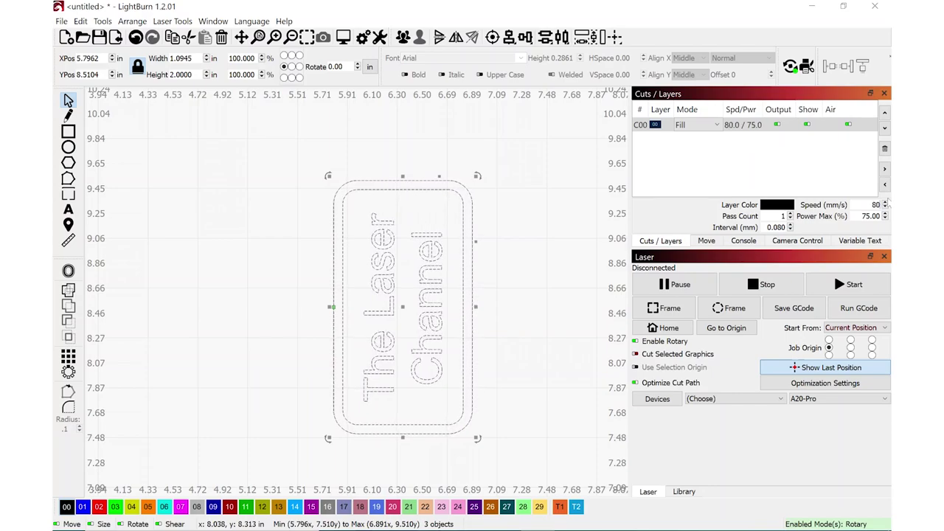
# Set layer C00's Power Max to 15%, leaving speed at 80 mm/s.
pyautogui.press('Tab')
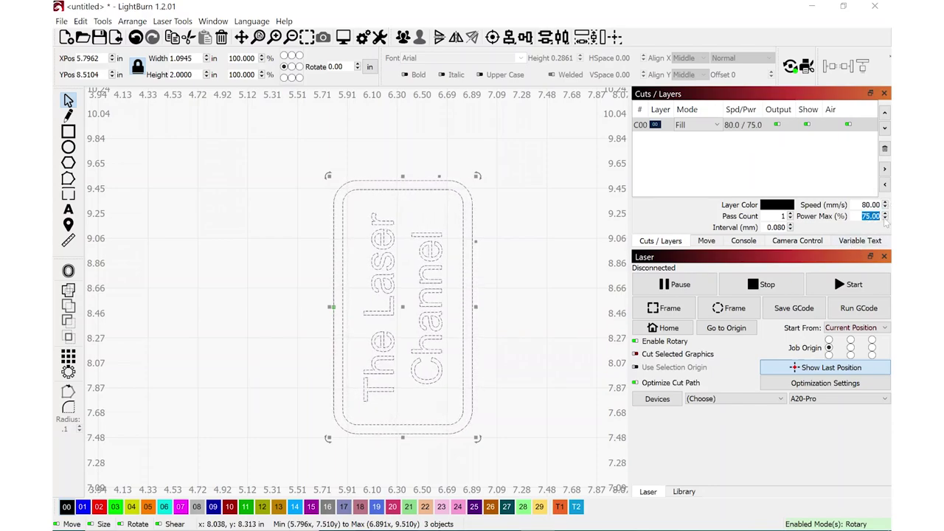
pyautogui.write('15')
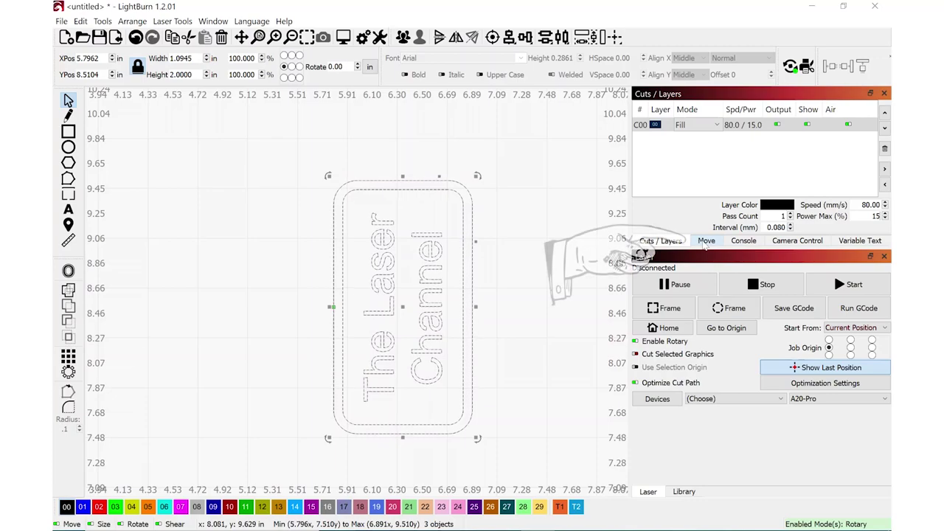
# Show the Move controls and review the A20-Pro Device Settings, closing with OK.
pyautogui.click(705, 243)
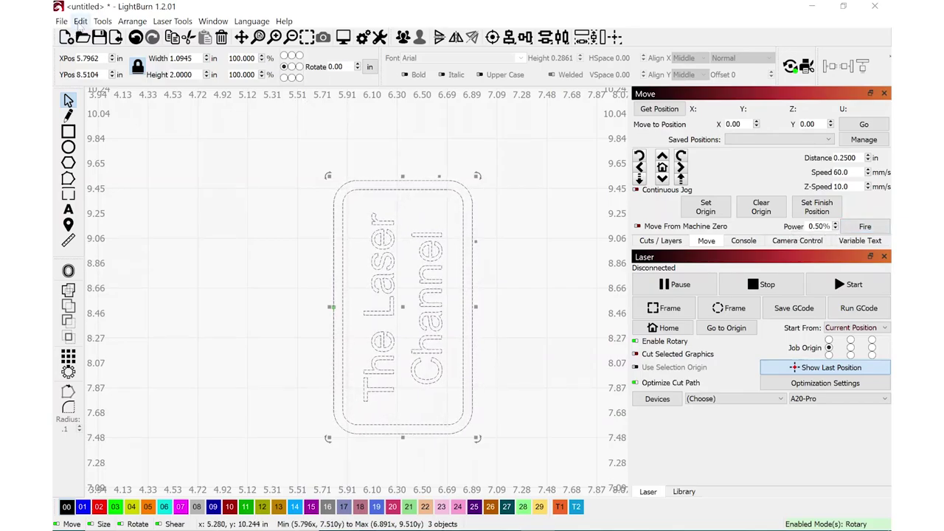
pyautogui.click(80, 21)
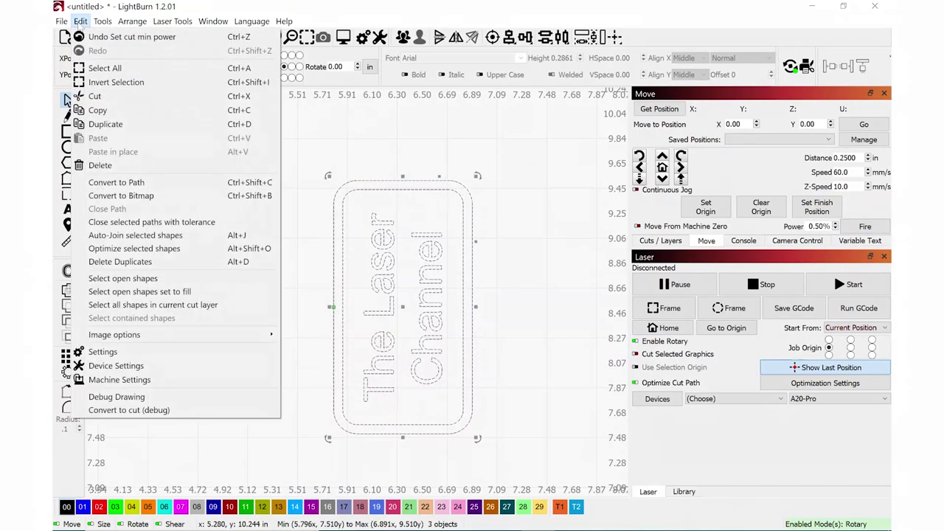
pyautogui.click(147, 367)
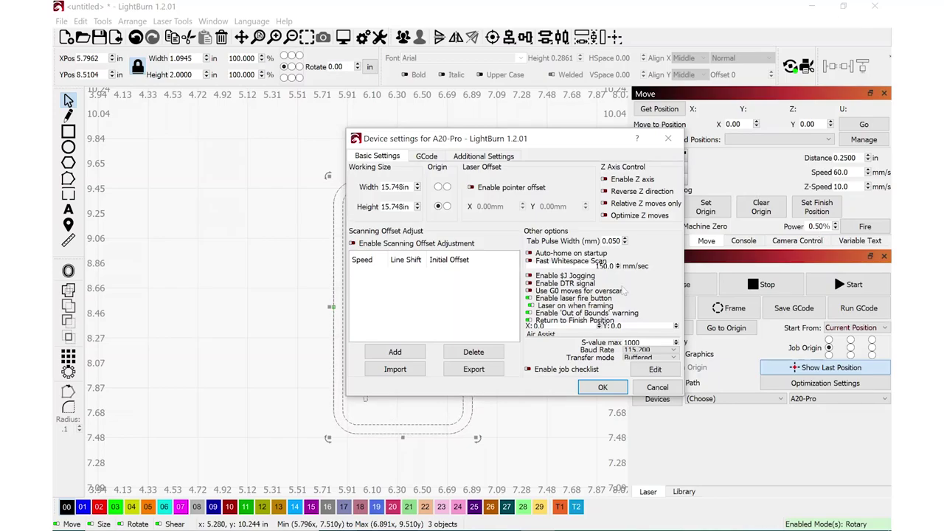
pyautogui.click(603, 387)
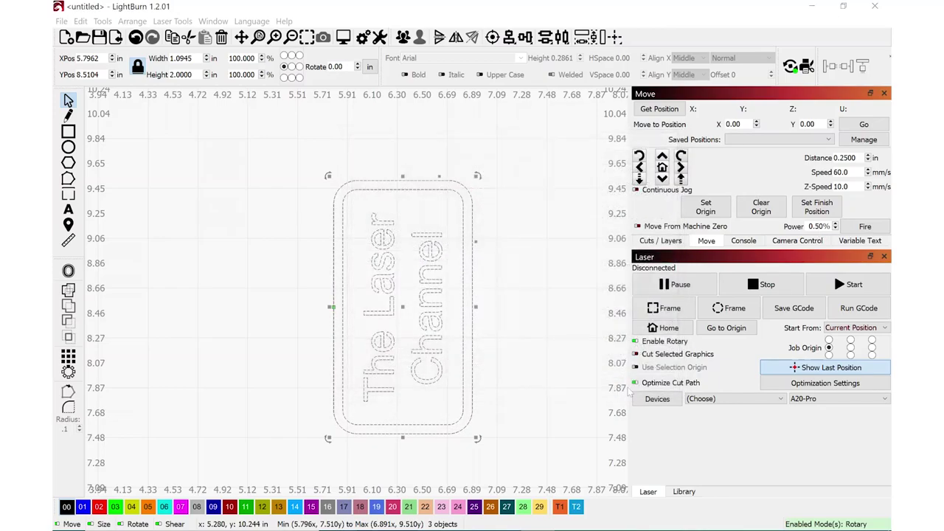
# Connect LightBurn to the laser on the COM3 port.
pyautogui.click(734, 399)
pyautogui.click(733, 418)
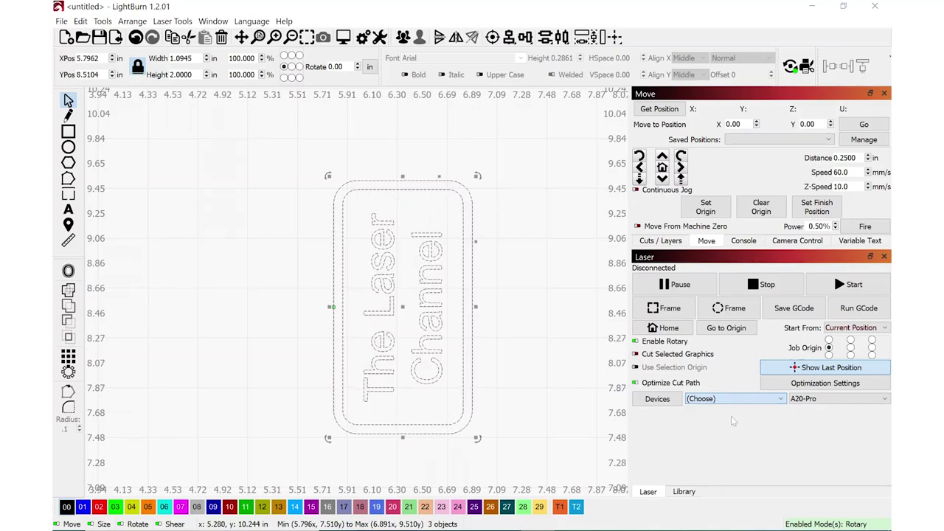
pyautogui.scroll(5, 327, 286)
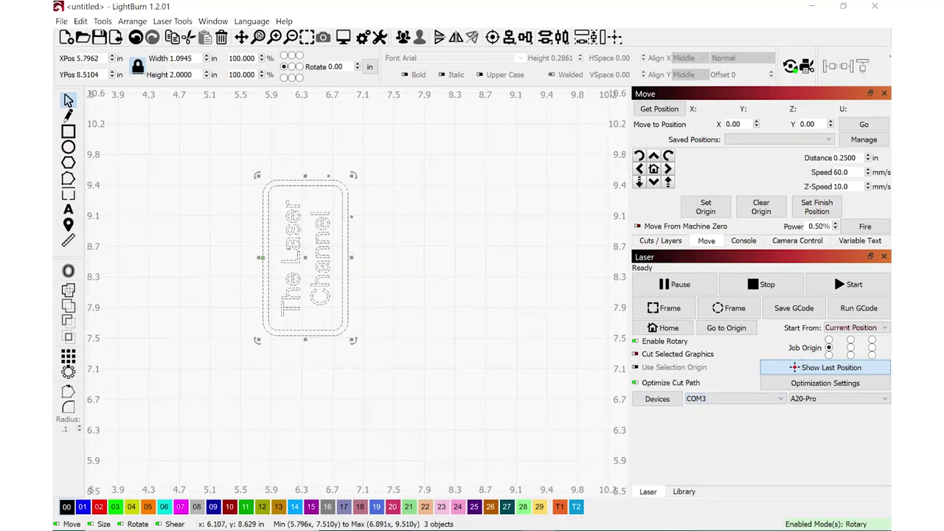
# Frame the logo's outline on the glass with the beam off, then preview the job.
pyautogui.click(660, 241)
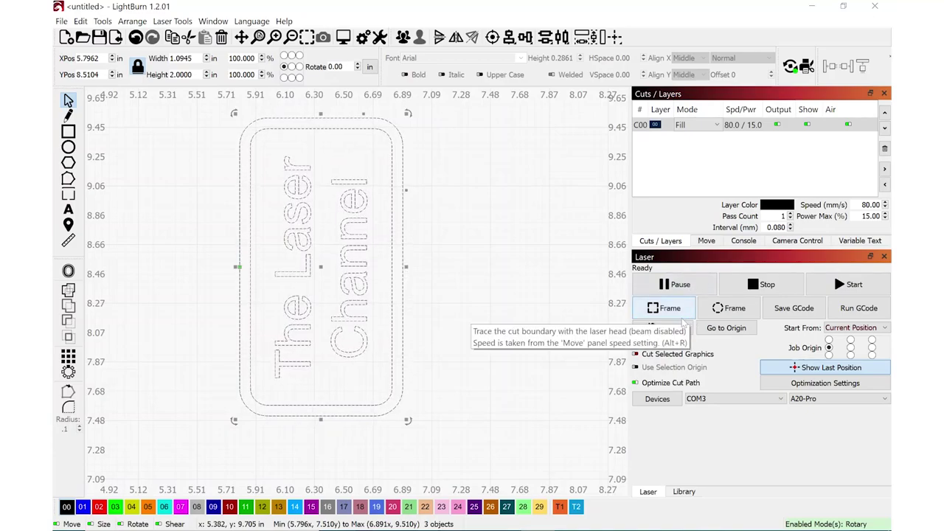
pyautogui.click(684, 315)
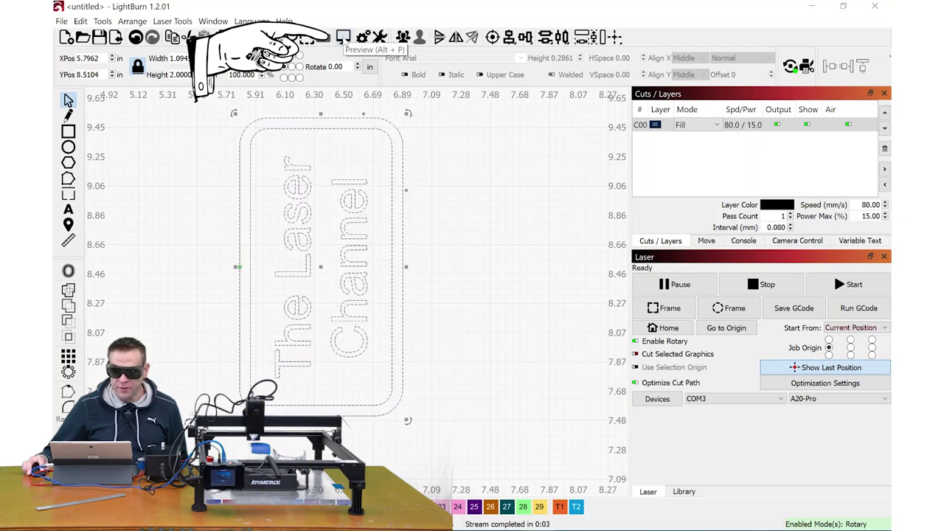
pyautogui.click(343, 38)
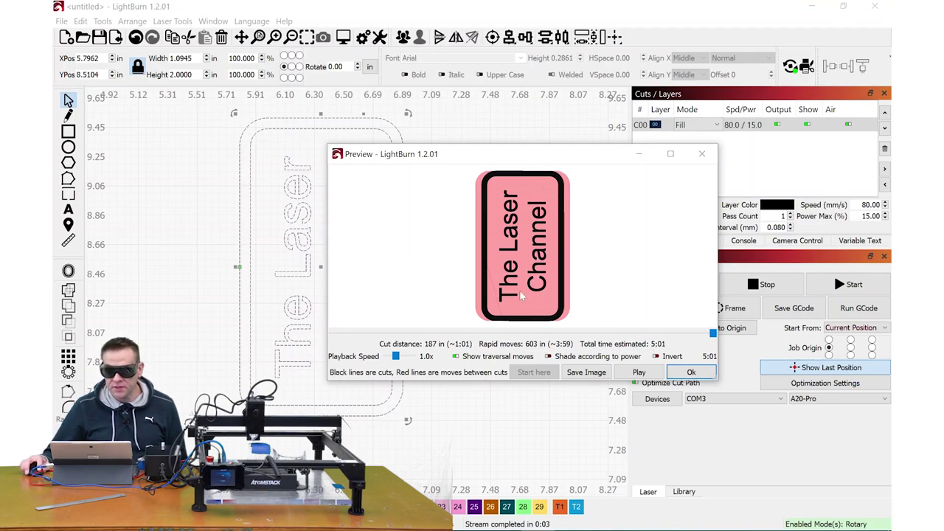
# Close the 5:01 job preview and start engraving the logo.
pyautogui.click(691, 373)
pyautogui.click(854, 284)
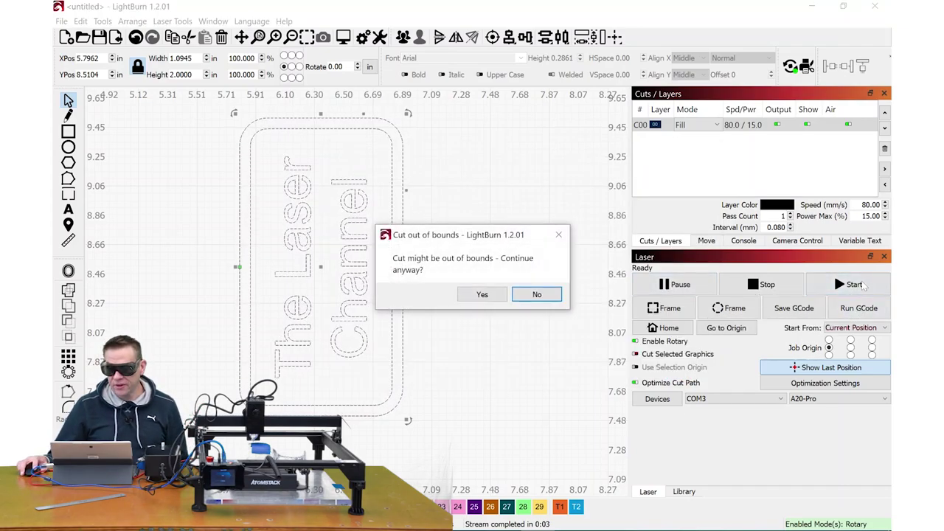
# Answer Yes to the Cut out of bounds warning so engraving begins.
pyautogui.click(493, 294)
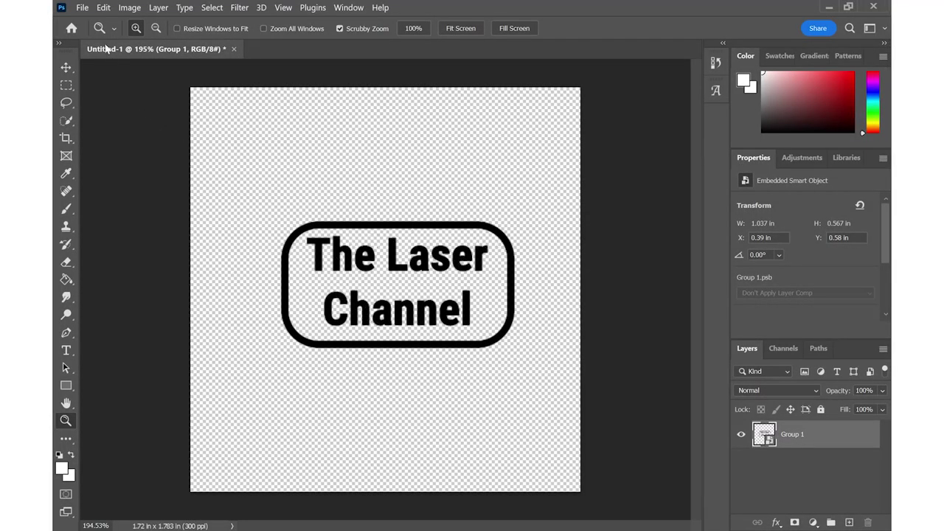
# Apply Edit > Transform > Perspective to the Group 1 logo layer.
pyautogui.click(104, 9)
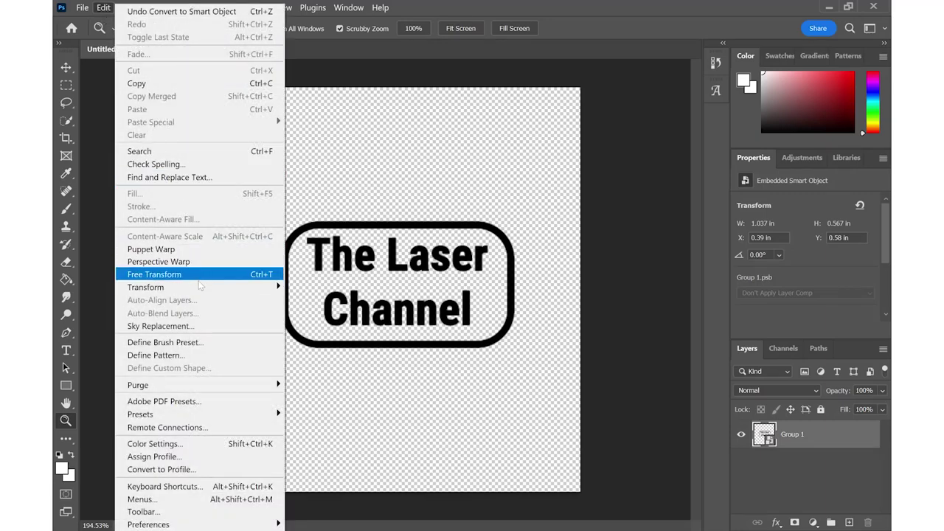
pyautogui.moveTo(200, 289)
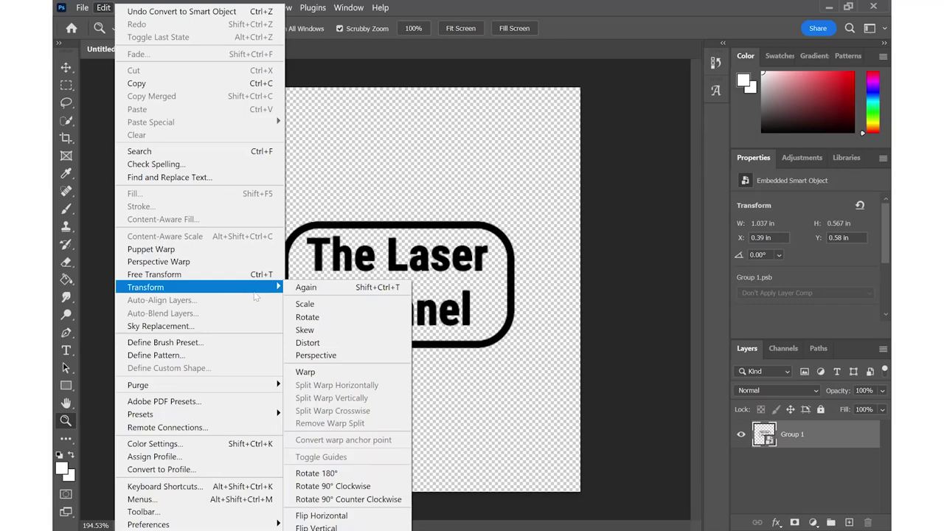
pyautogui.click(316, 356)
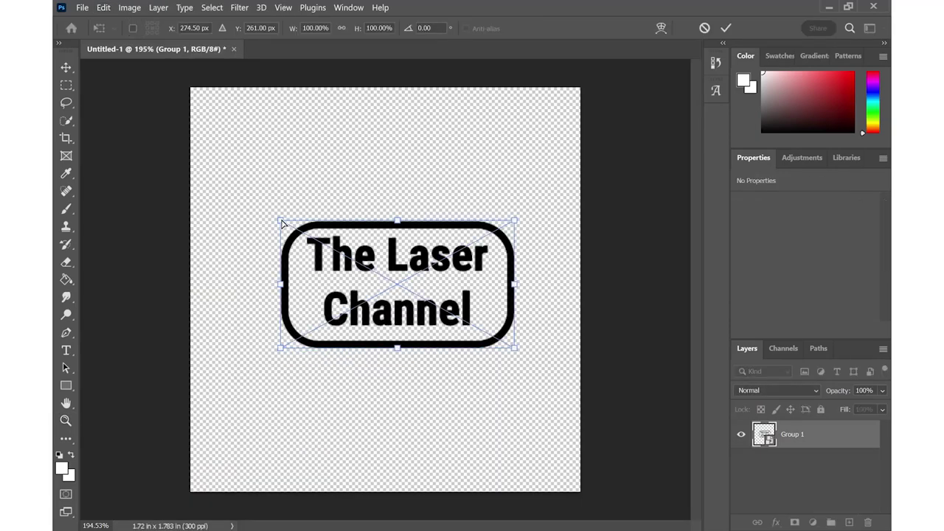
# Drag the top corner outward to widen the logo's top edge to 109.62% width.
pyautogui.moveTo(282, 224)
pyautogui.mouseDown()
pyautogui.moveTo(259, 224)
pyautogui.moveTo(271, 229)
pyautogui.mouseUp()
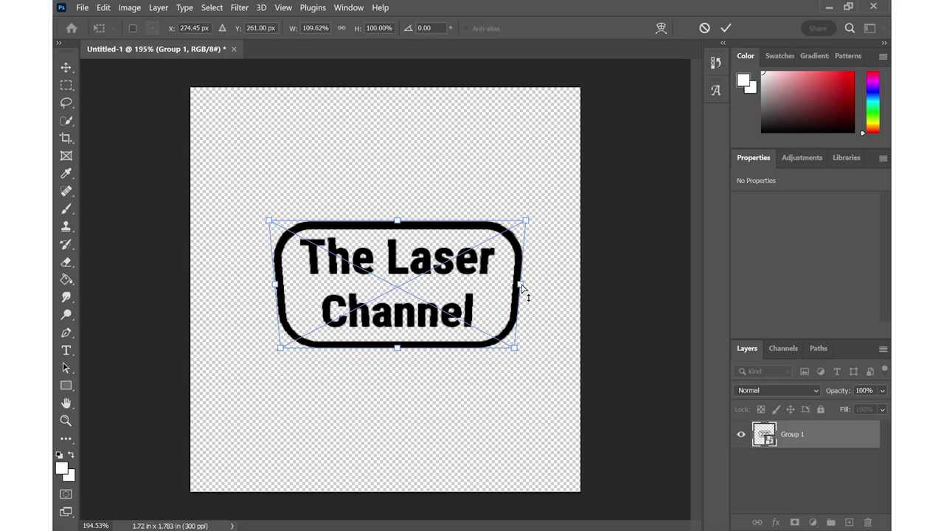